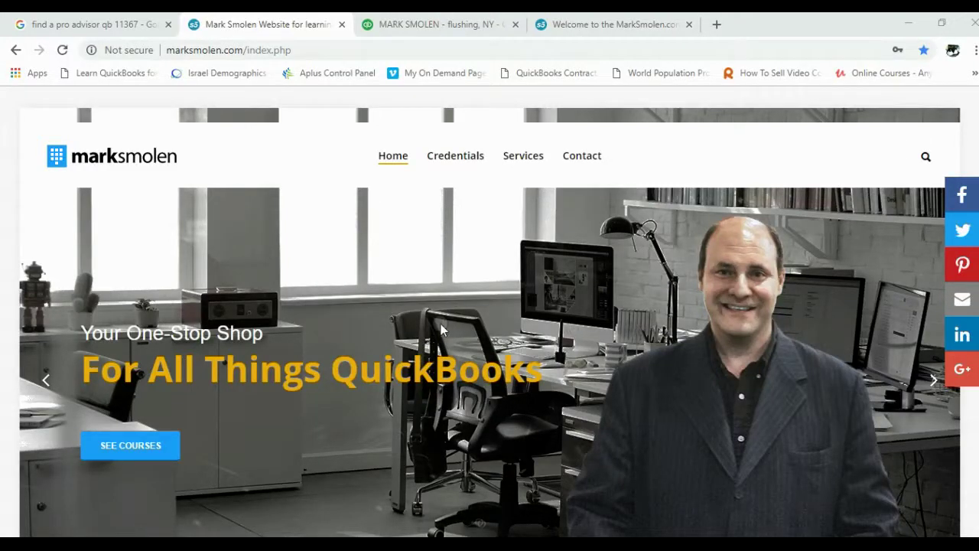
Trim index.php off the address so the site loads at plain marksmolen.com.
{"action": "left_click", "coordinate": [358, 280]}
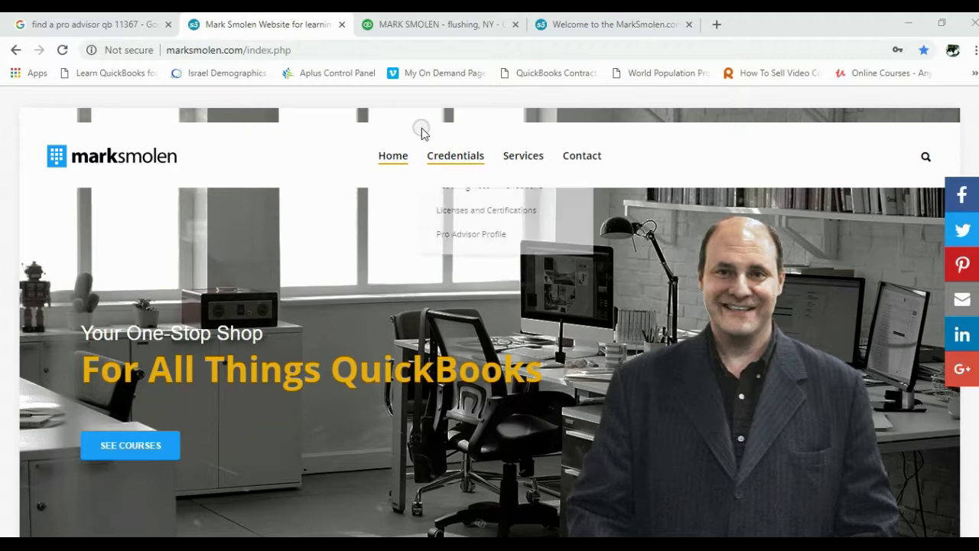
{"action": "left_click", "coordinate": [320, 50]}
{"action": "left_click", "coordinate": [321, 49]}
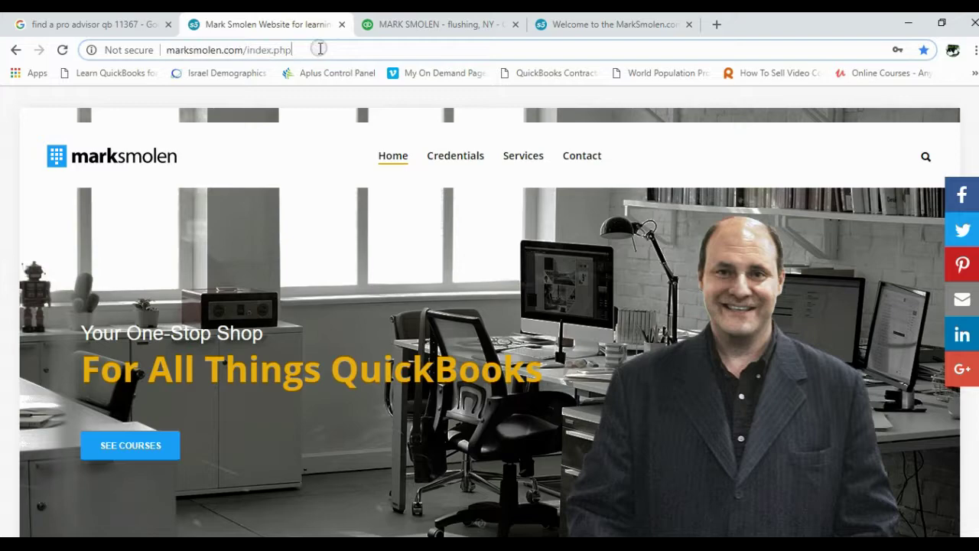
{"action": "key", "text": "BackSpace"}
{"action": "key", "text": "BackSpace"}
{"action": "key", "text": "BackSpace"}
{"action": "key", "text": "BackSpace"}
{"action": "key", "text": "BackSpace"}
{"action": "key", "text": "BackSpace"}
{"action": "key", "text": "BackSpace"}
{"action": "key", "text": "BackSpace"}
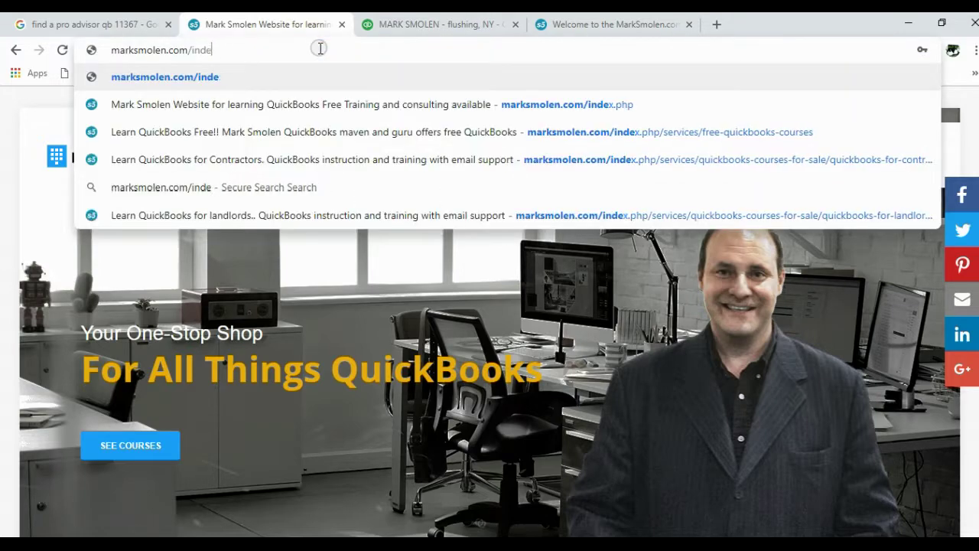
{"action": "key", "text": "BackSpace"}
{"action": "key", "text": "BackSpace"}
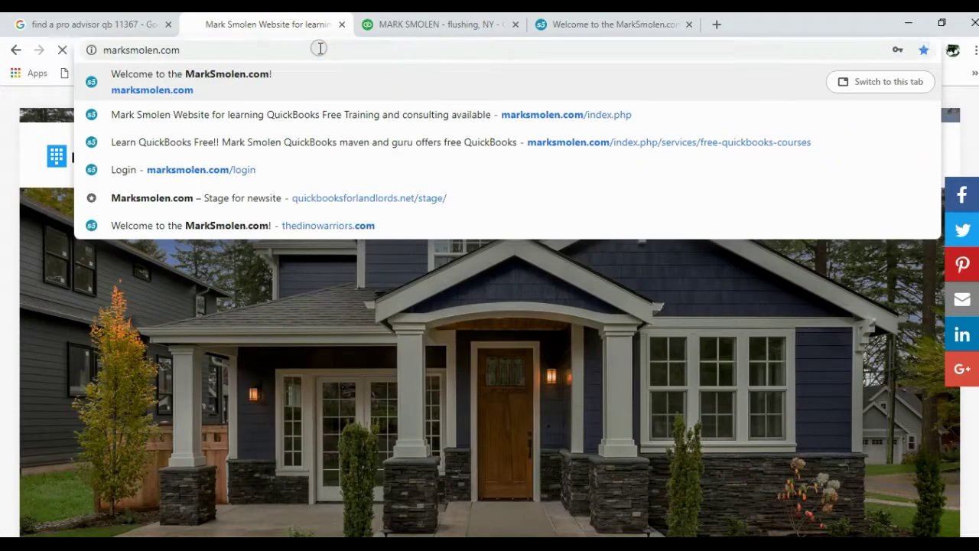
{"action": "key", "text": "Return"}
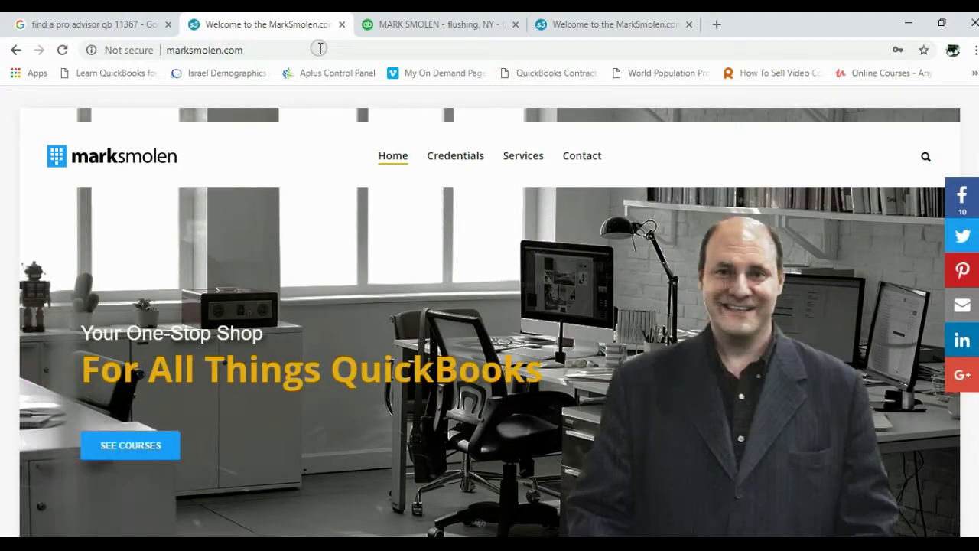
Restore the browser window, shift it left, and scroll to the 'Please Support This Website' review links.
{"action": "mouse_move", "coordinate": [418, 136]}
{"action": "scroll", "coordinate": [315, 322], "scroll_direction": "down", "scroll_amount": 5}
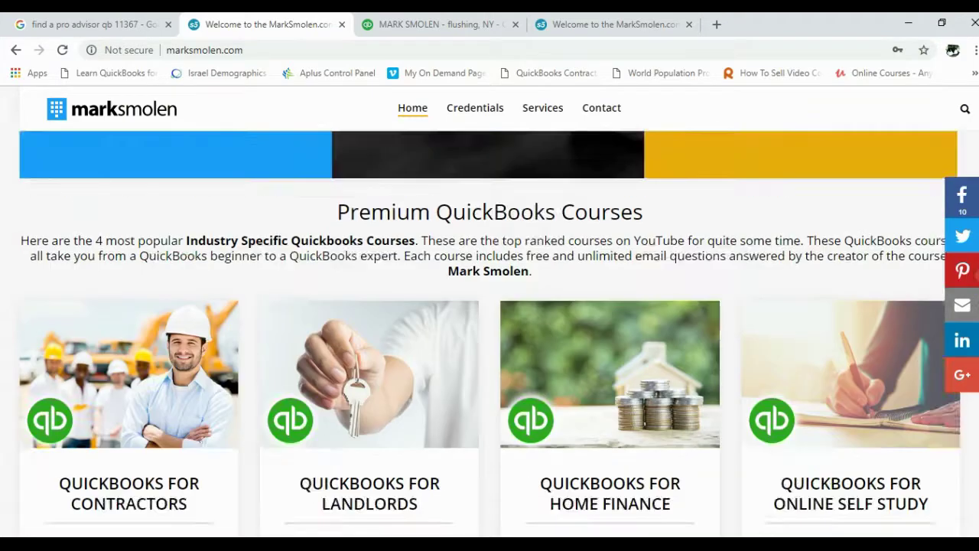
{"action": "scroll", "coordinate": [975, 233], "scroll_direction": "up", "scroll_amount": 5}
{"action": "scroll", "coordinate": [975, 233], "scroll_direction": "down", "scroll_amount": 5}
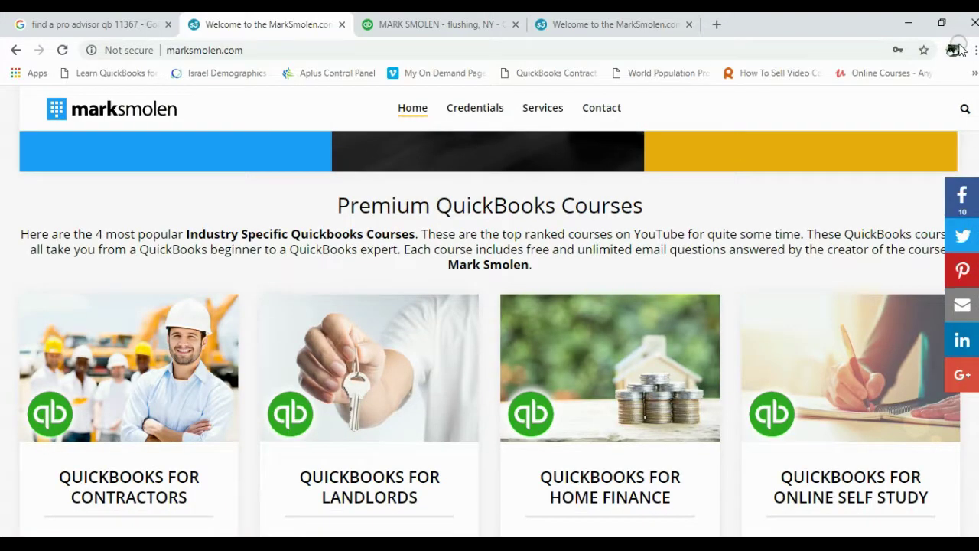
{"action": "left_click", "coordinate": [941, 25]}
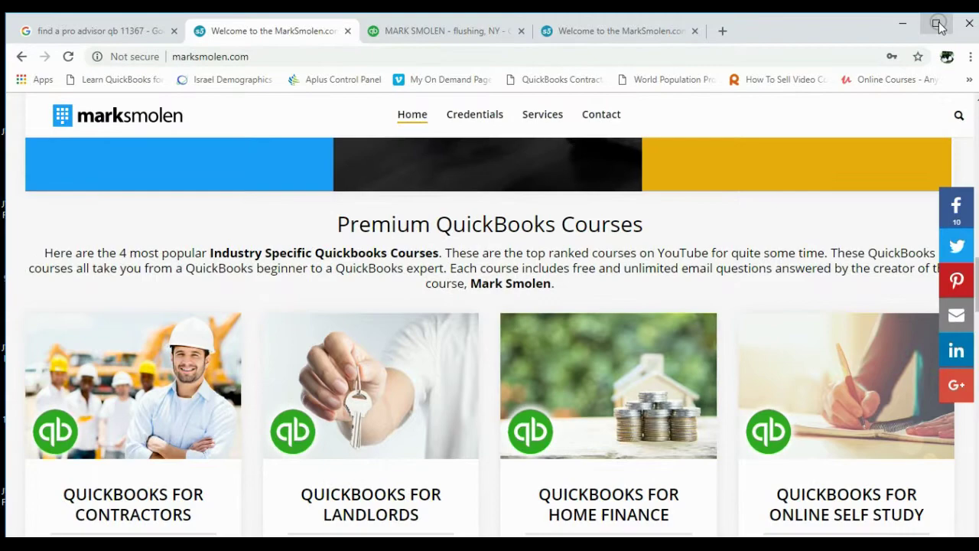
{"action": "left_click_drag", "start_coordinate": [907, 28], "coordinate": [824, 32]}
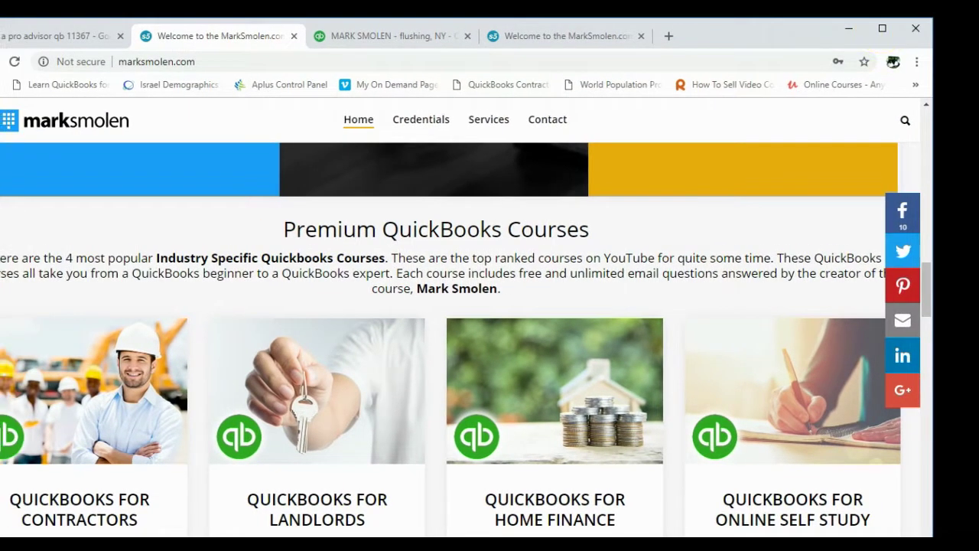
{"action": "left_click_drag", "start_coordinate": [926, 282], "coordinate": [927, 398]}
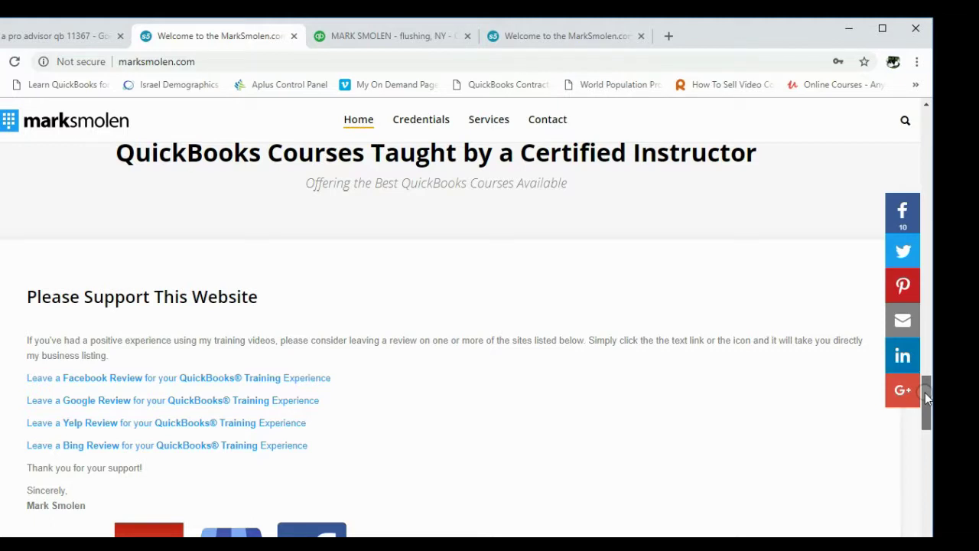
{"action": "left_click_drag", "start_coordinate": [926, 397], "coordinate": [926, 398]}
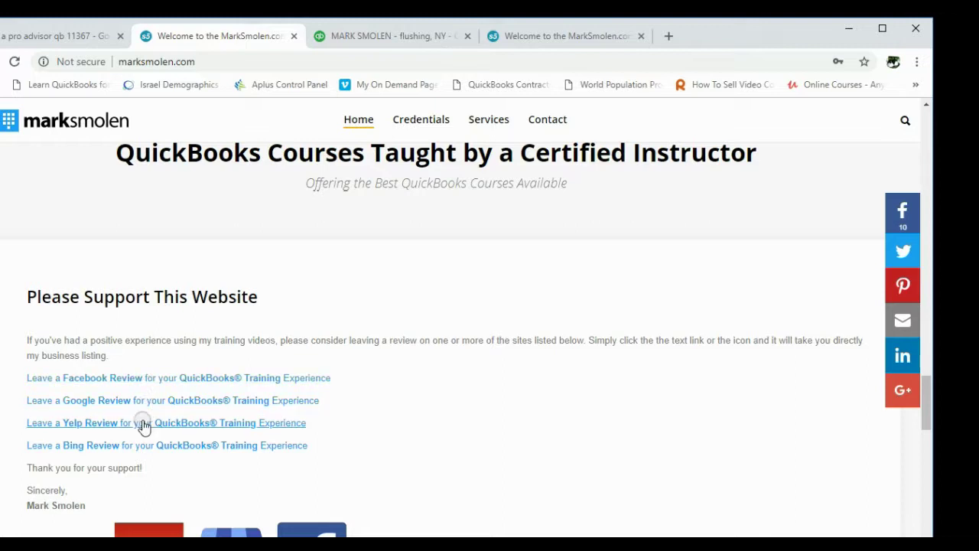
Open the QuickBooks training business's Google review listing and scroll through its details.
{"action": "left_click", "coordinate": [135, 400]}
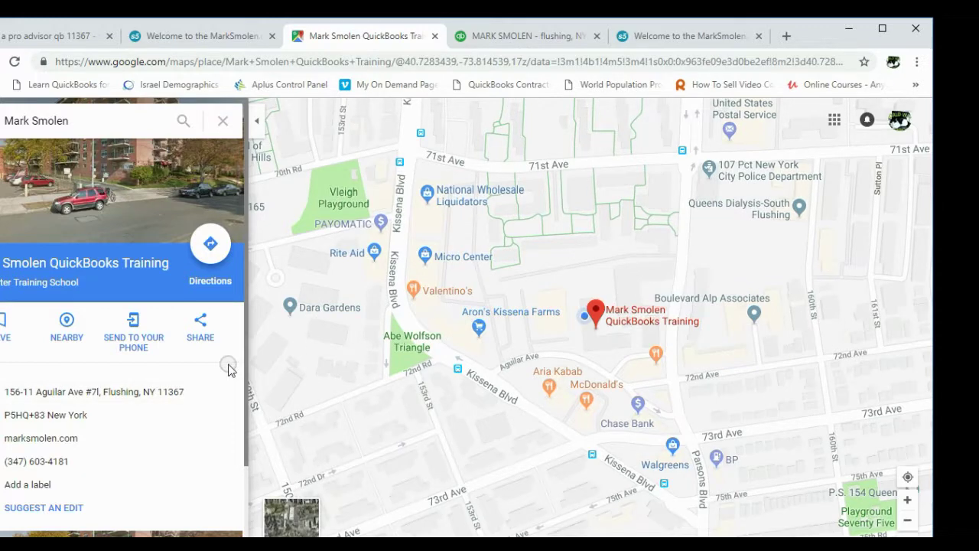
{"action": "scroll", "coordinate": [205, 390], "scroll_direction": "down", "scroll_amount": 2}
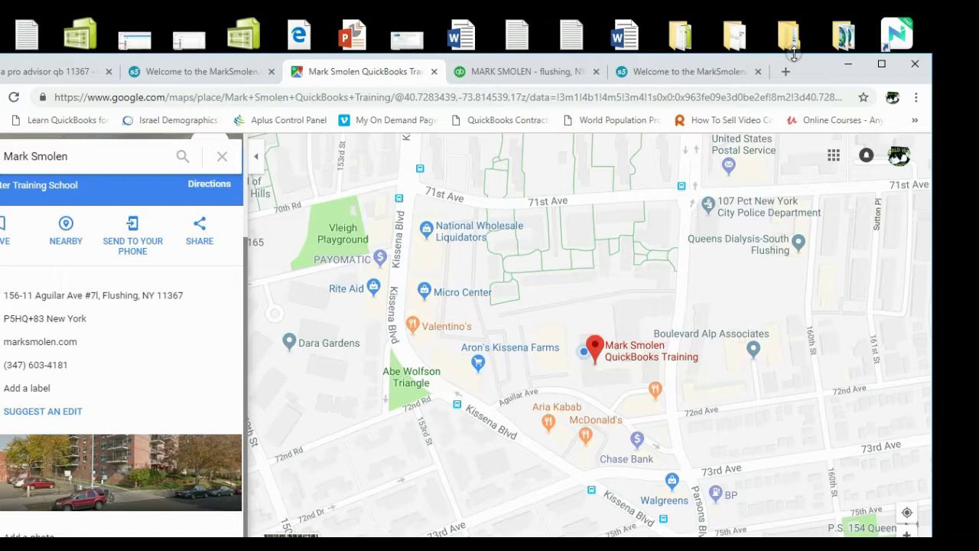
{"action": "left_click_drag", "start_coordinate": [820, 34], "coordinate": [873, 33]}
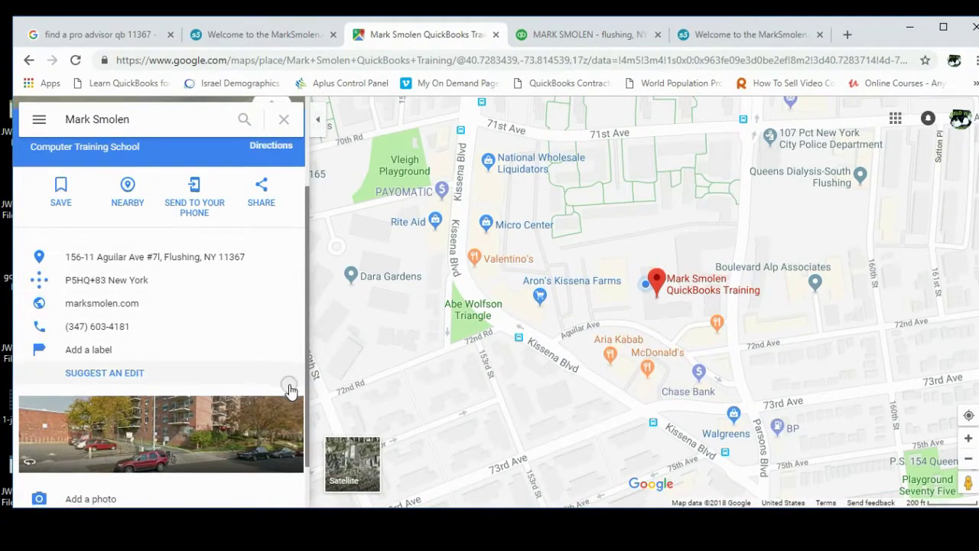
{"action": "scroll", "coordinate": [285, 392], "scroll_direction": "down", "scroll_amount": 1}
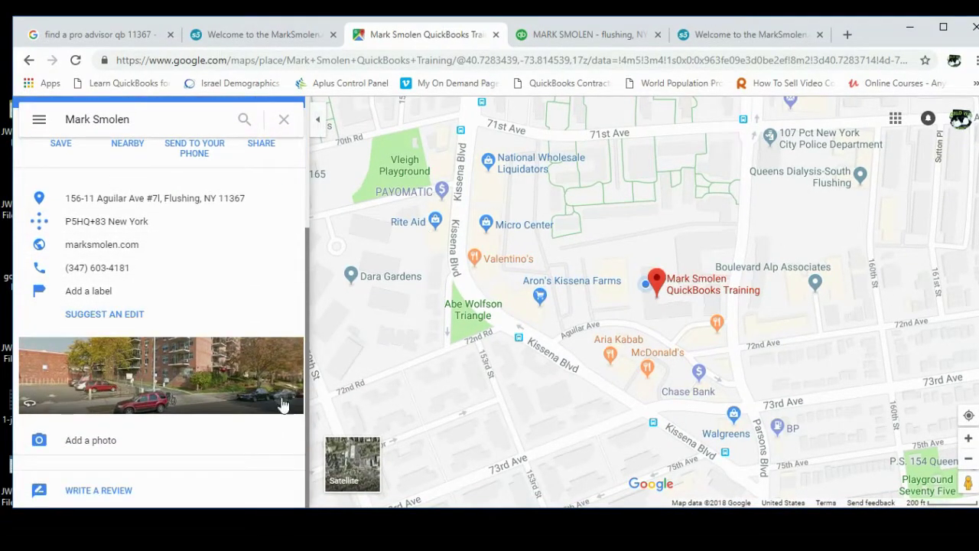
{"action": "left_click", "coordinate": [112, 492]}
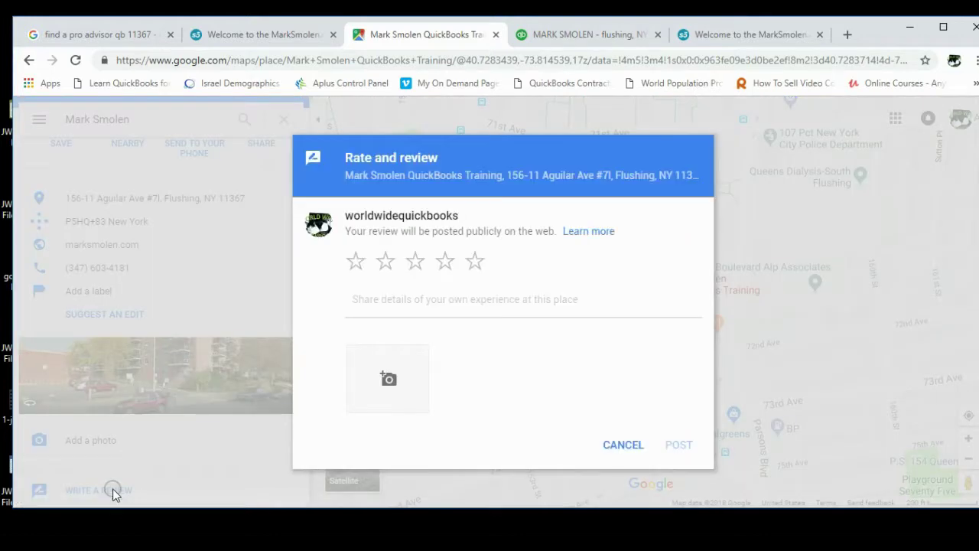
{"action": "left_click", "coordinate": [475, 263]}
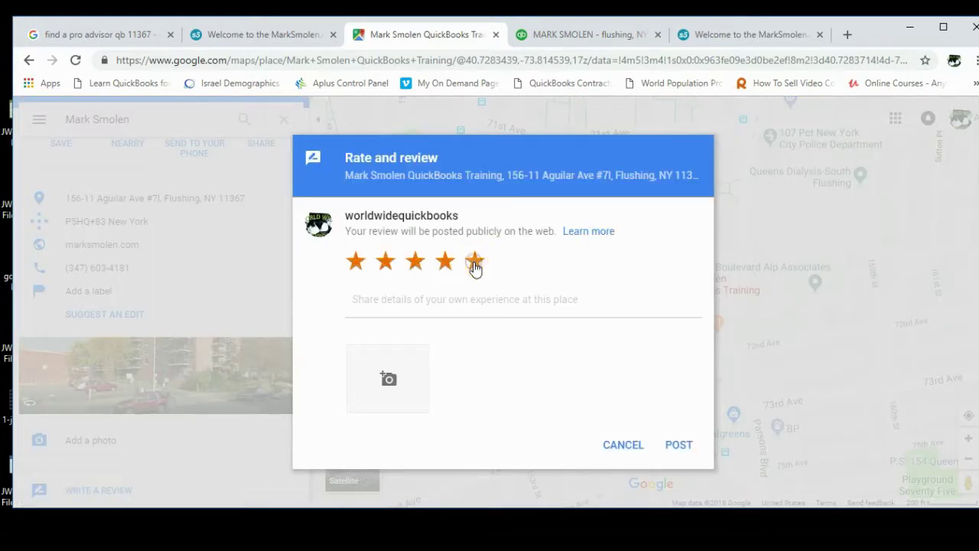
{"action": "left_click", "coordinate": [459, 309]}
{"action": "type", "text": "hghghfghfhfg"}
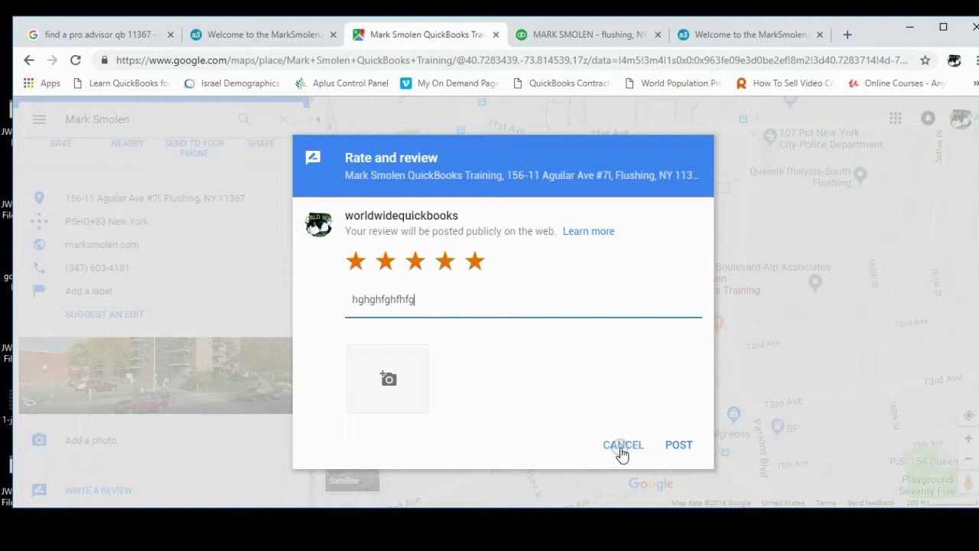
{"action": "left_click", "coordinate": [313, 156]}
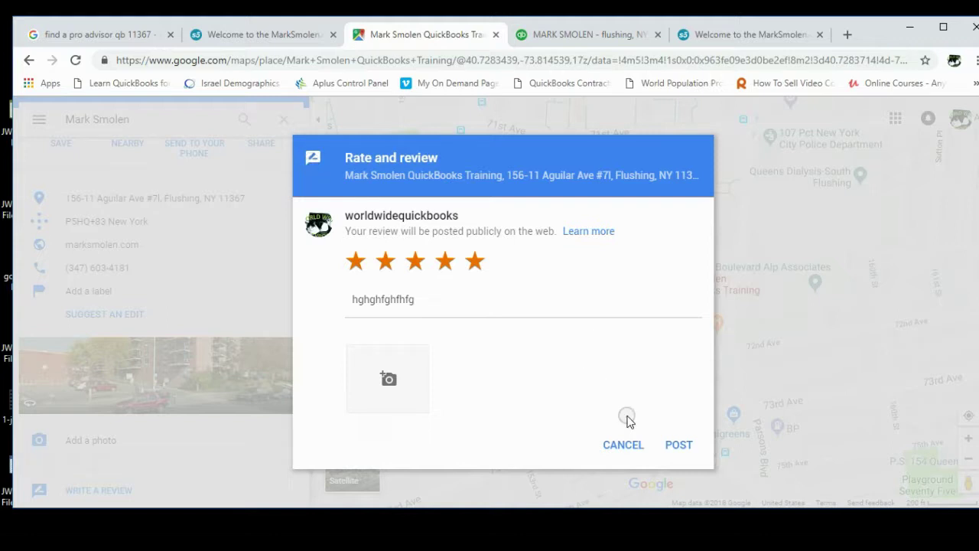
{"action": "left_click", "coordinate": [621, 445]}
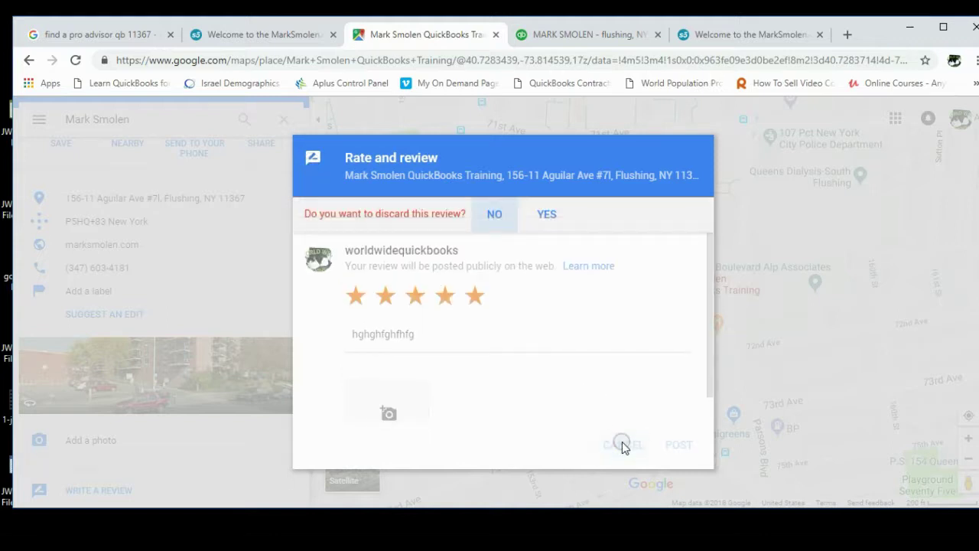
{"action": "left_click", "coordinate": [544, 220]}
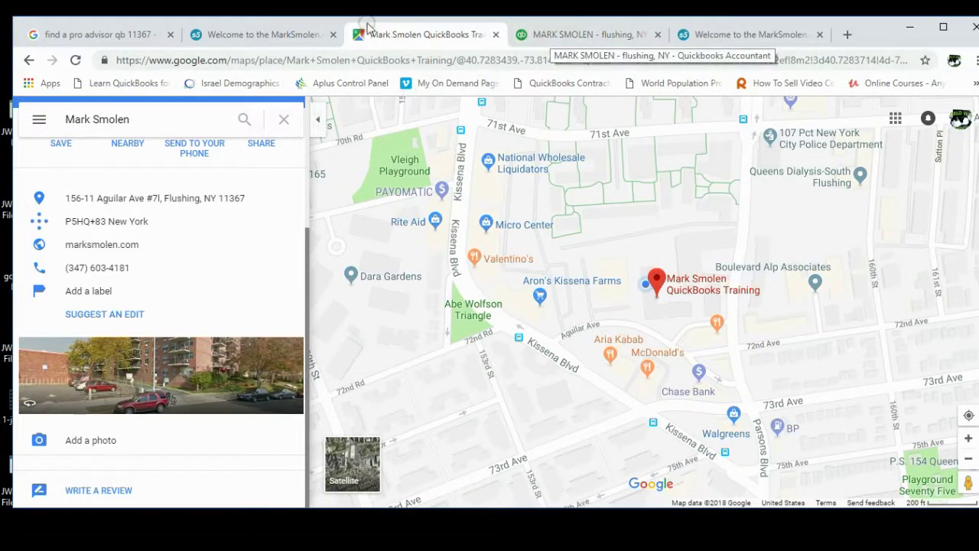
Return to the marksmolen.com tab, reload the homepage, and move to the Credentials menu.
{"action": "left_click", "coordinate": [296, 36]}
{"action": "mouse_move", "coordinate": [601, 170]}
{"action": "scroll", "coordinate": [602, 173], "scroll_direction": "up", "scroll_amount": 10}
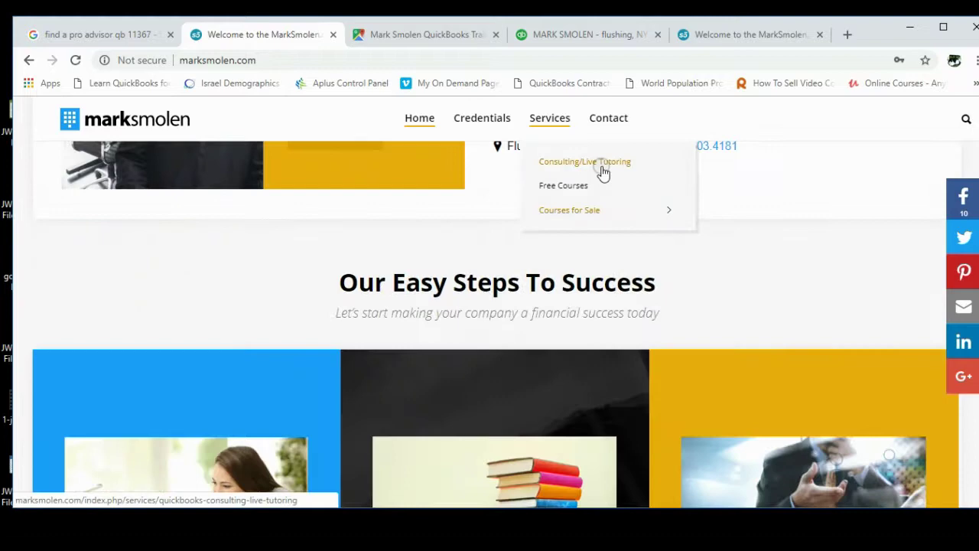
{"action": "left_click", "coordinate": [271, 60]}
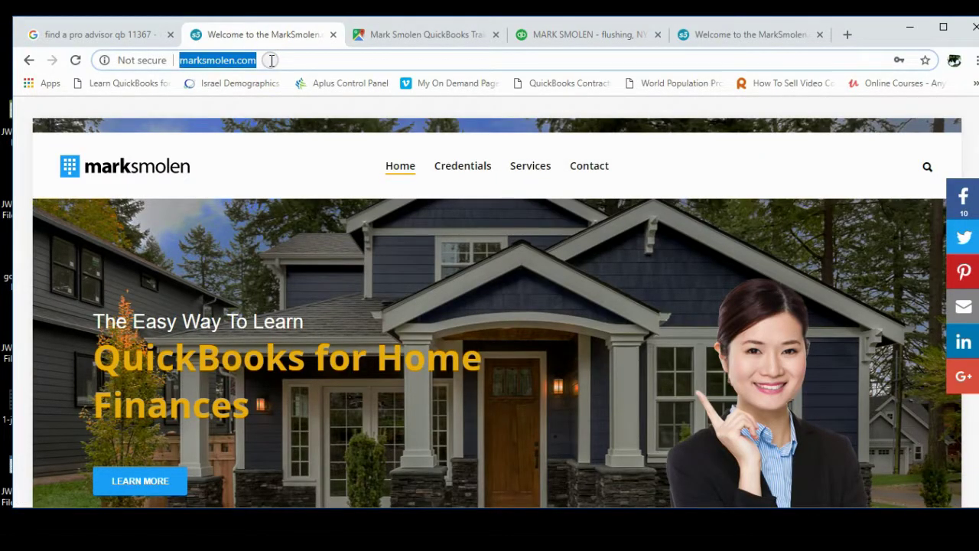
{"action": "key", "text": "Return"}
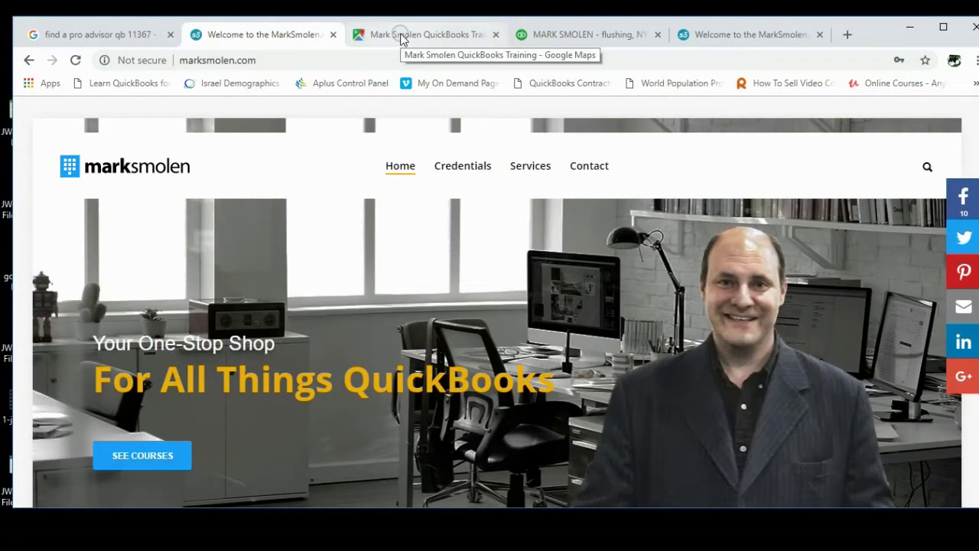
{"action": "mouse_move", "coordinate": [527, 172]}
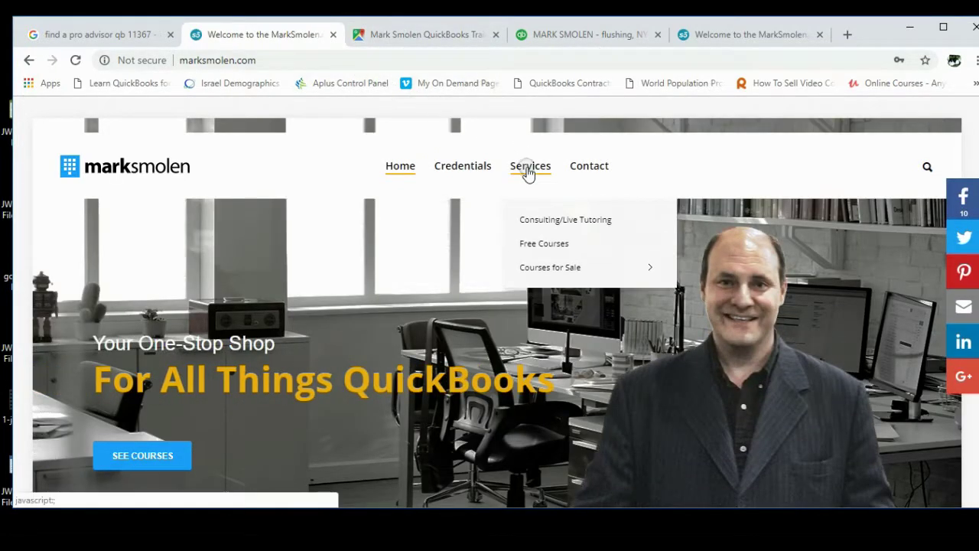
{"action": "mouse_move", "coordinate": [482, 163]}
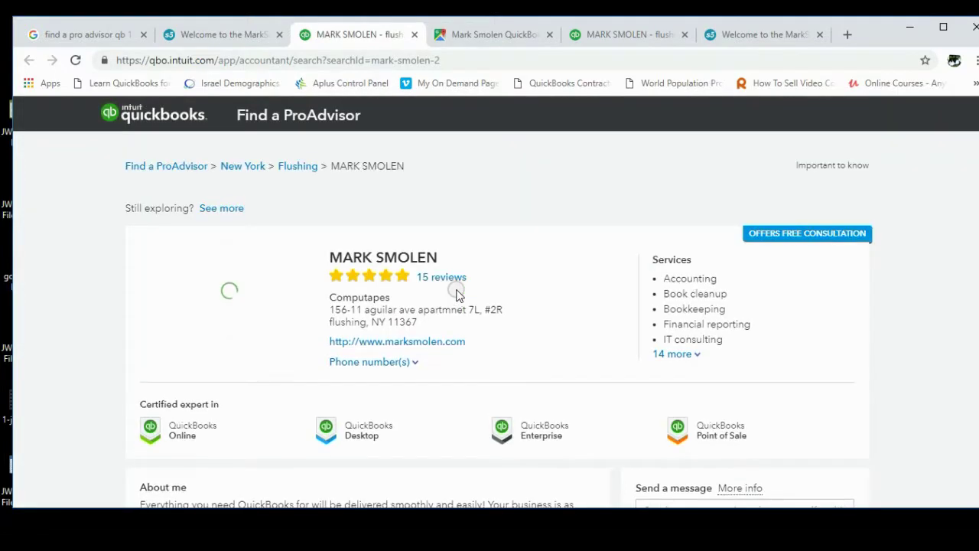
Scroll the ProAdvisor profile down to its 15 client reviews rated 5.0.
{"action": "scroll", "coordinate": [696, 269], "scroll_direction": "down", "scroll_amount": 9}
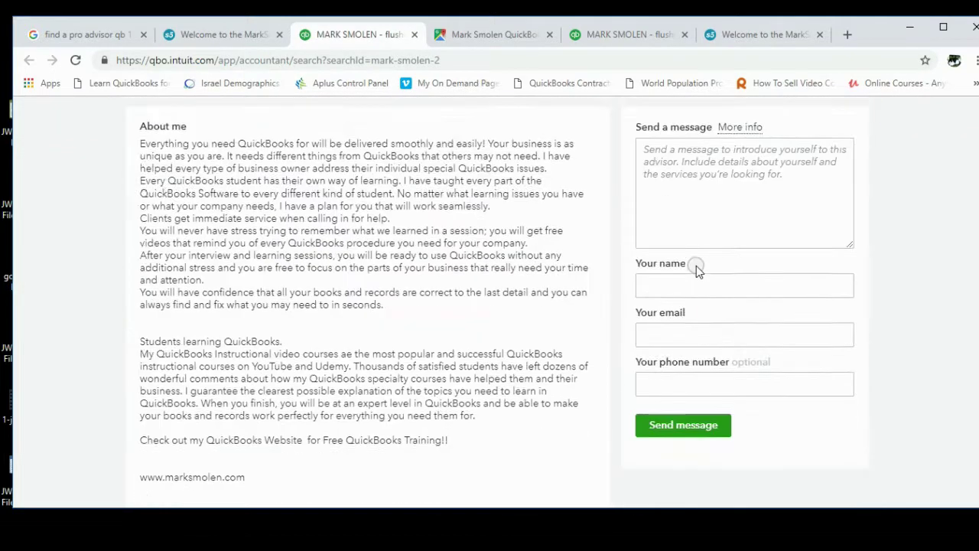
{"action": "scroll", "coordinate": [696, 269], "scroll_direction": "down", "scroll_amount": 6}
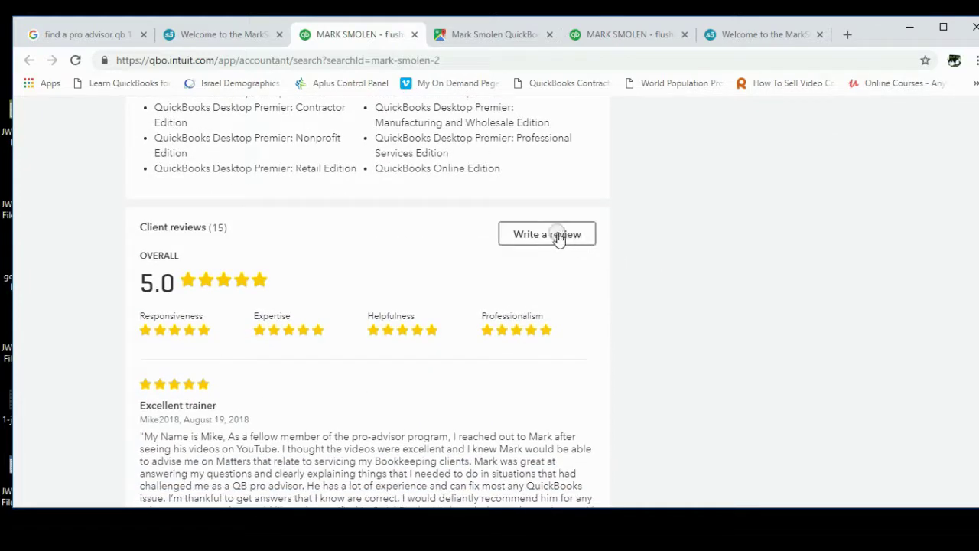
{"action": "left_click", "coordinate": [558, 237]}
Rate Responsiveness, Expertise, Helpfulness and Professionalism five stars each for an overall 5.
{"action": "left_click", "coordinate": [428, 209]}
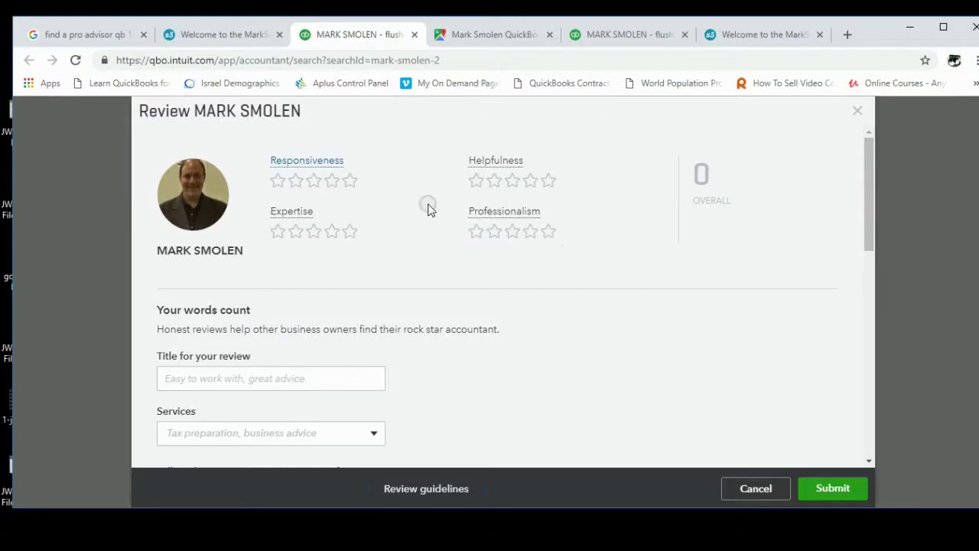
{"action": "left_click", "coordinate": [352, 183]}
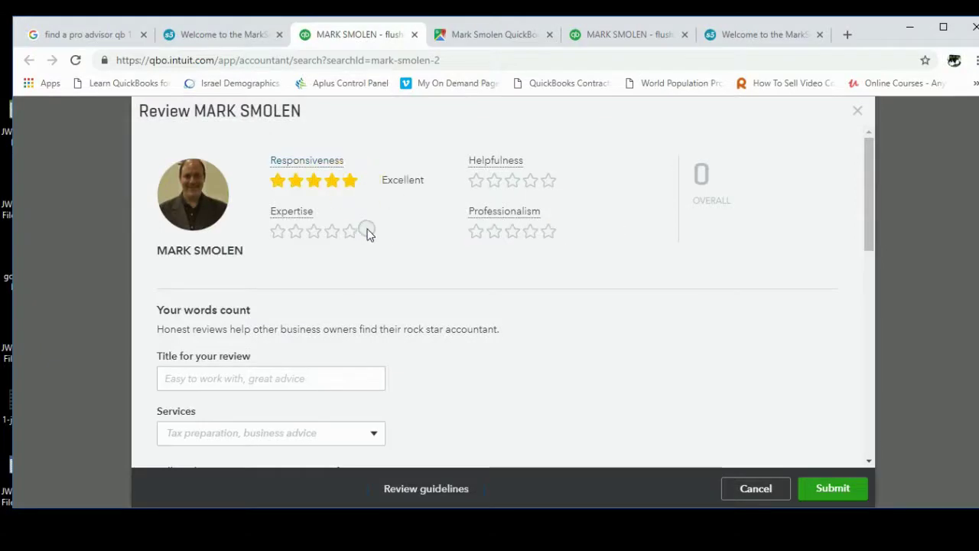
{"action": "left_click", "coordinate": [352, 232]}
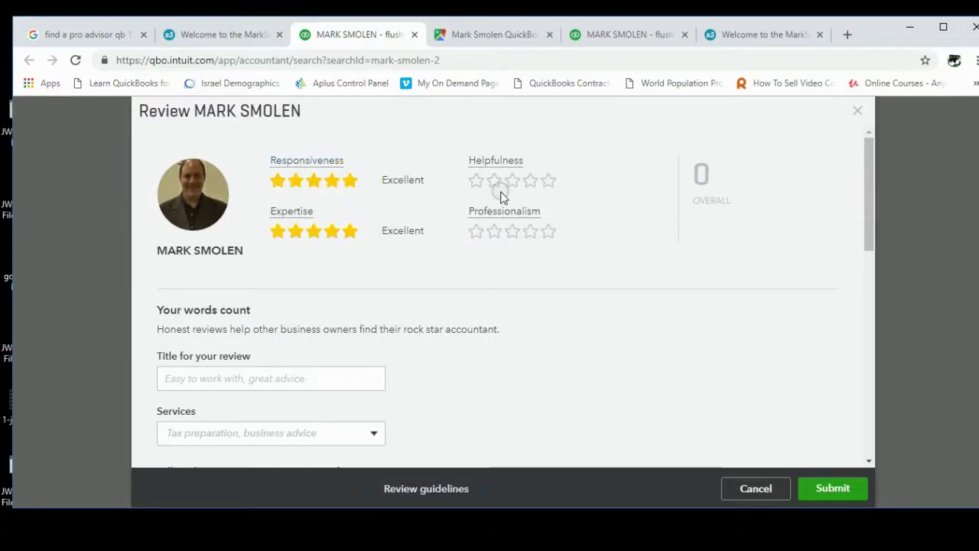
{"action": "left_click", "coordinate": [547, 181]}
{"action": "left_click", "coordinate": [550, 232]}
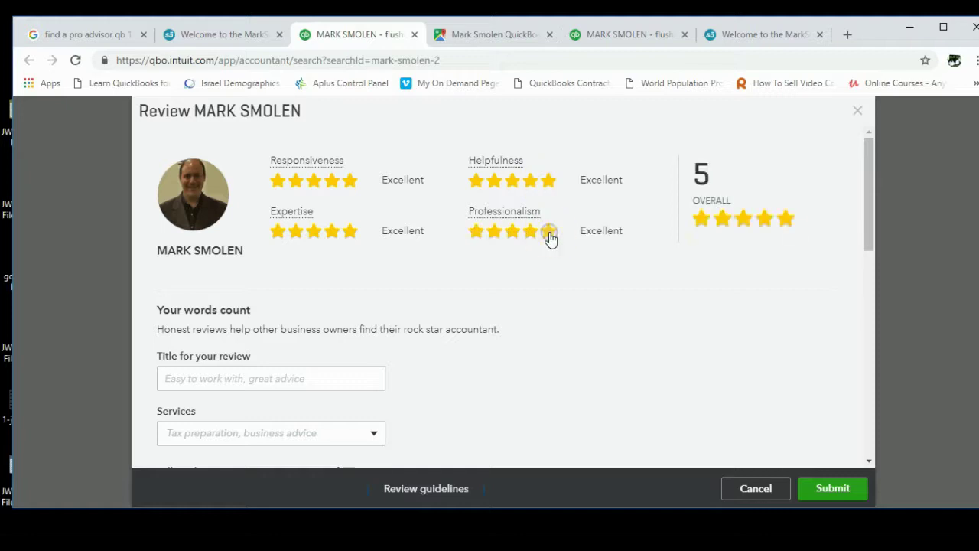
{"action": "left_click", "coordinate": [310, 377]}
{"action": "scroll", "coordinate": [309, 376], "scroll_direction": "down", "scroll_amount": 1}
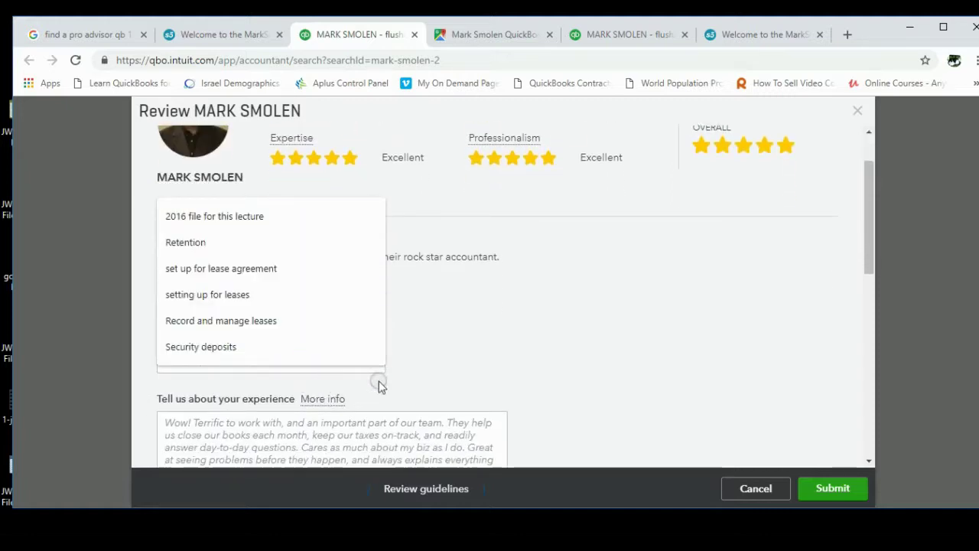
Dismiss the suggested titles and open the Services checklist.
{"action": "left_click", "coordinate": [443, 354]}
{"action": "left_click", "coordinate": [369, 361]}
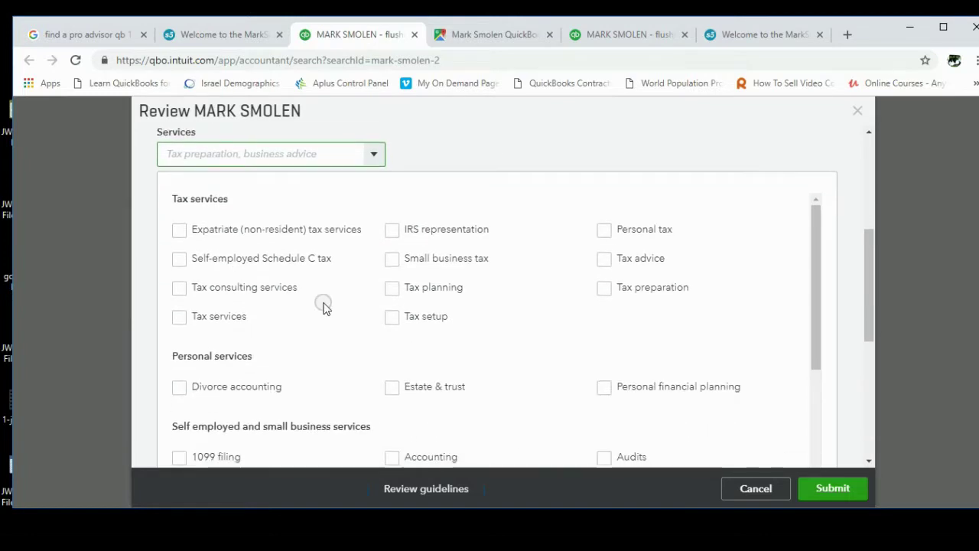
{"action": "scroll", "coordinate": [480, 324], "scroll_direction": "down", "scroll_amount": 3}
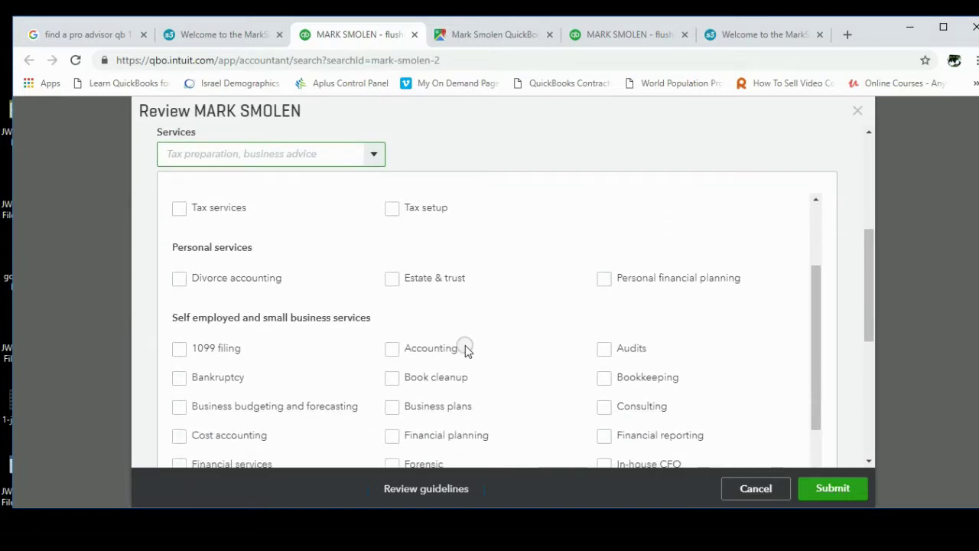
{"action": "scroll", "coordinate": [466, 349], "scroll_direction": "down", "scroll_amount": 2}
{"action": "scroll", "coordinate": [465, 360], "scroll_direction": "down", "scroll_amount": 2}
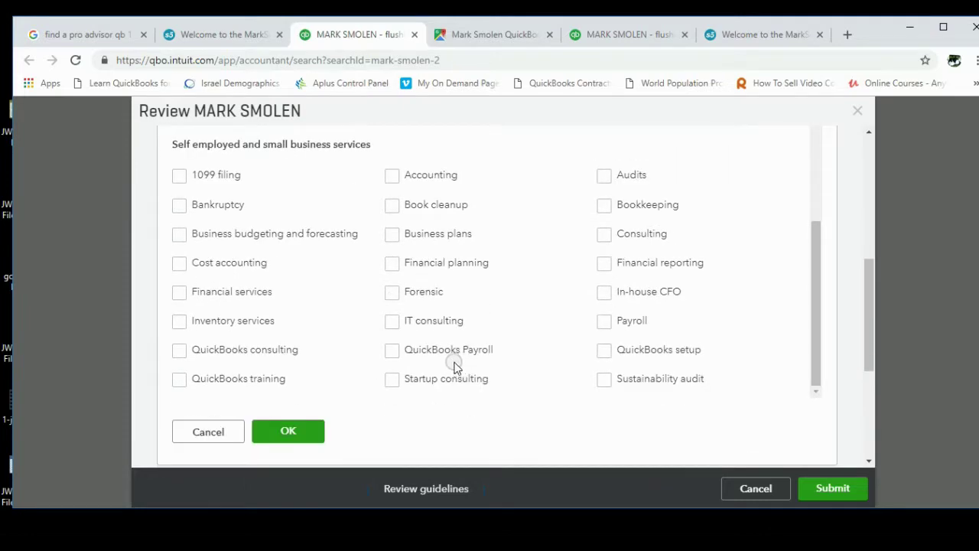
{"action": "scroll", "coordinate": [459, 366], "scroll_direction": "up", "scroll_amount": 6}
{"action": "scroll", "coordinate": [647, 312], "scroll_direction": "down", "scroll_amount": 3}
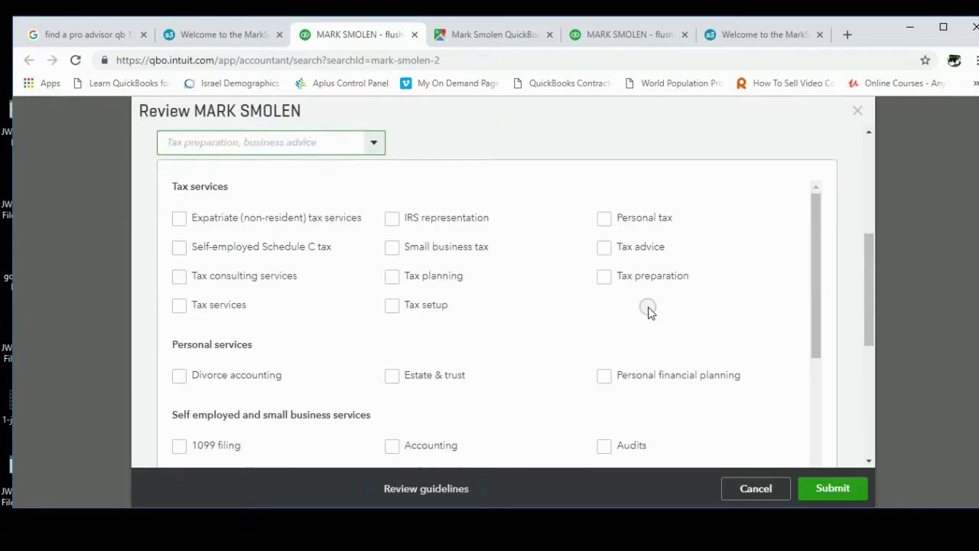
Check Tax preparation and Tax planning in the Services checklist.
{"action": "left_click", "coordinate": [604, 259]}
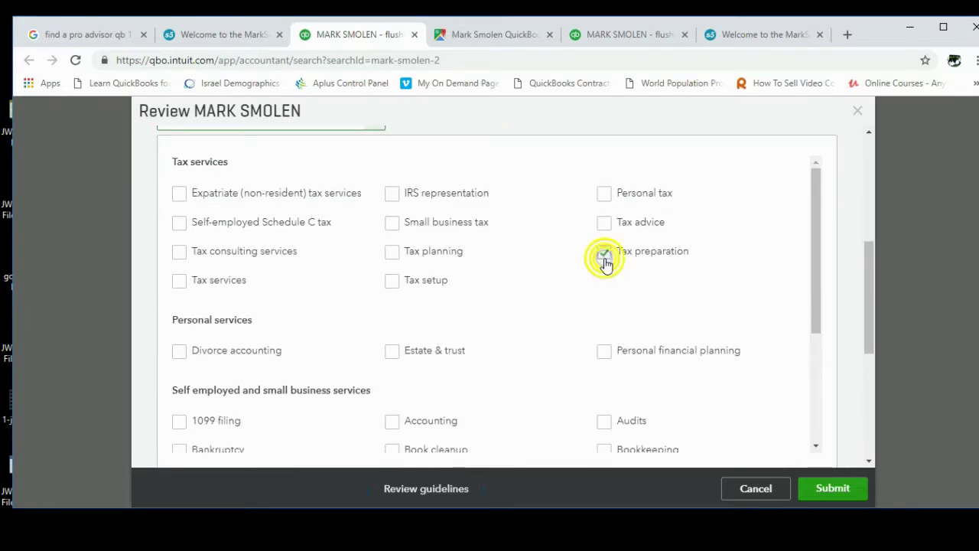
{"action": "left_click", "coordinate": [396, 252]}
{"action": "scroll", "coordinate": [496, 282], "scroll_direction": "down", "scroll_amount": 5}
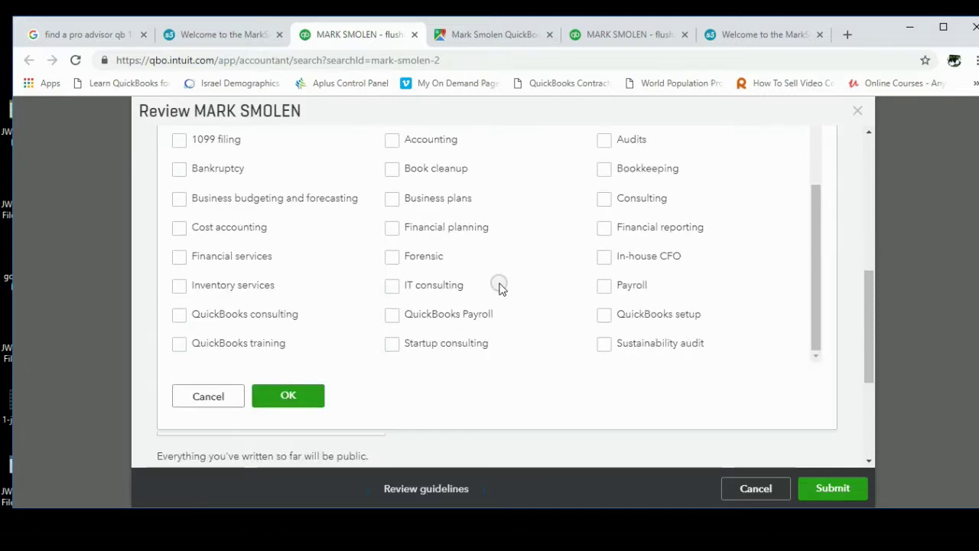
{"action": "scroll", "coordinate": [328, 312], "scroll_direction": "down", "scroll_amount": 5}
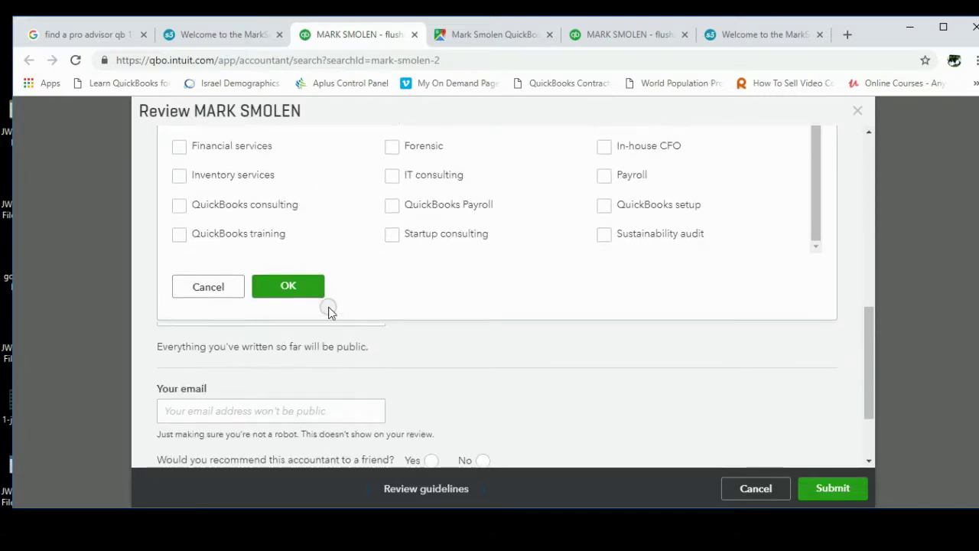
{"action": "scroll", "coordinate": [303, 310], "scroll_direction": "up", "scroll_amount": 10}
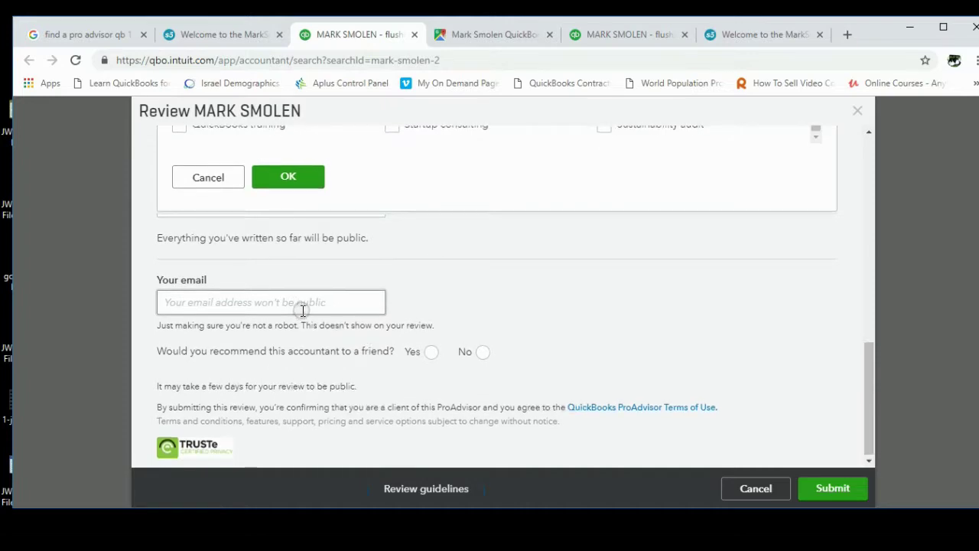
{"action": "scroll", "coordinate": [303, 310], "scroll_direction": "down", "scroll_amount": 2}
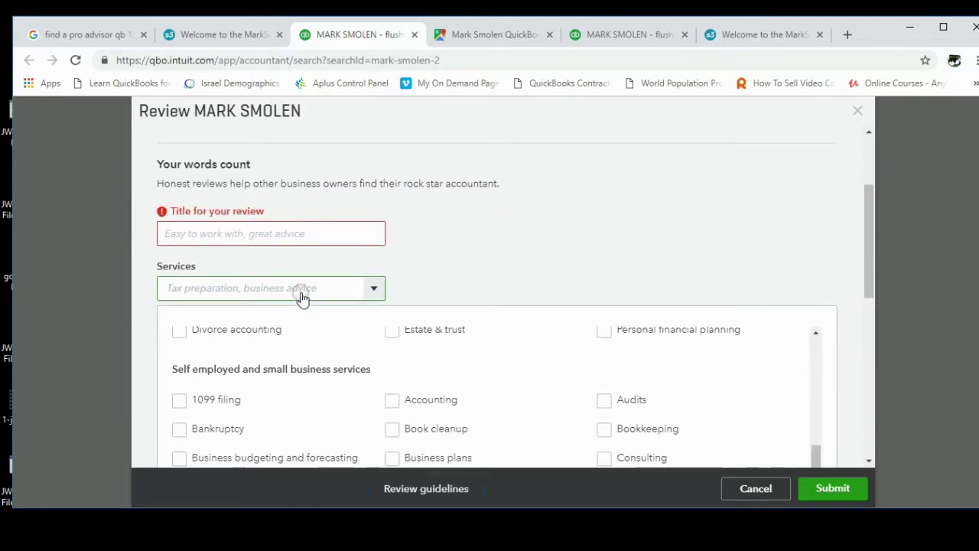
{"action": "scroll", "coordinate": [301, 291], "scroll_direction": "up", "scroll_amount": 2}
{"action": "scroll", "coordinate": [301, 289], "scroll_direction": "down", "scroll_amount": 5}
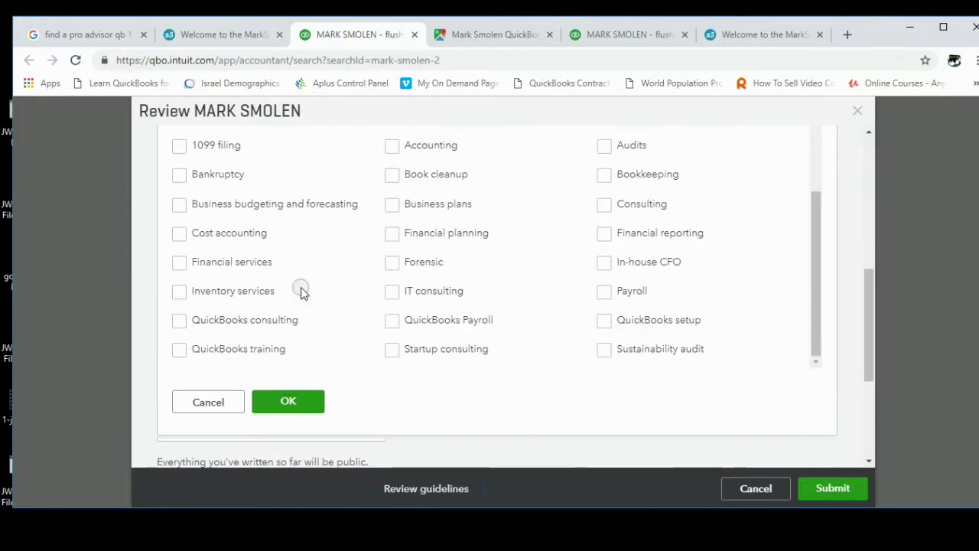
Confirm 'Tax planning, Tax preparation' as the services and place the cursor in the experience box.
{"action": "left_click", "coordinate": [288, 399]}
{"action": "scroll", "coordinate": [268, 248], "scroll_direction": "up", "scroll_amount": 3}
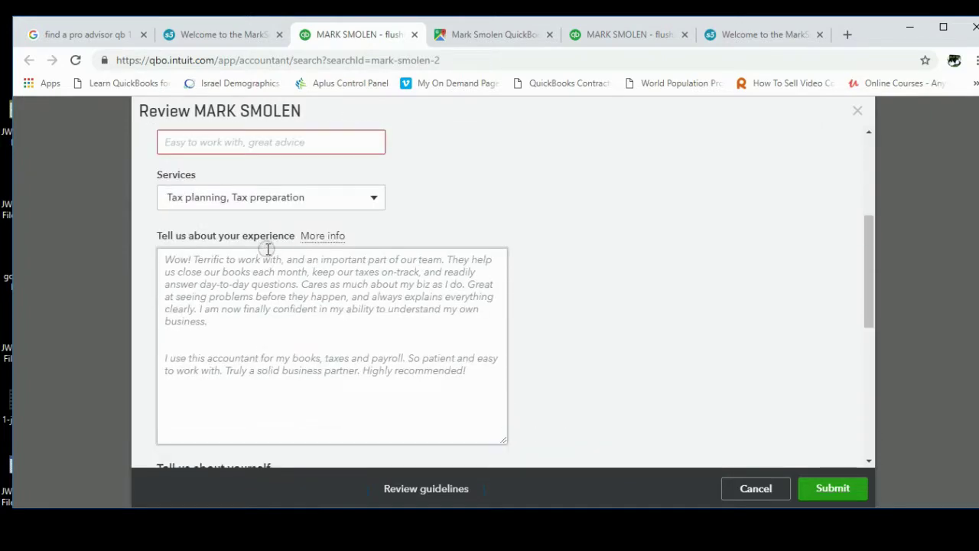
{"action": "scroll", "coordinate": [267, 252], "scroll_direction": "up", "scroll_amount": 3}
{"action": "scroll", "coordinate": [269, 269], "scroll_direction": "down", "scroll_amount": 3}
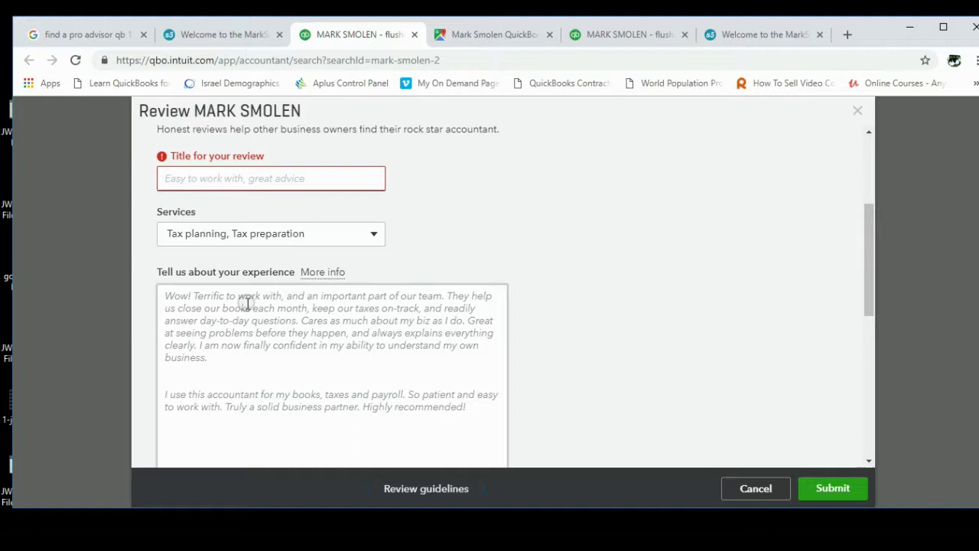
{"action": "left_click", "coordinate": [247, 303]}
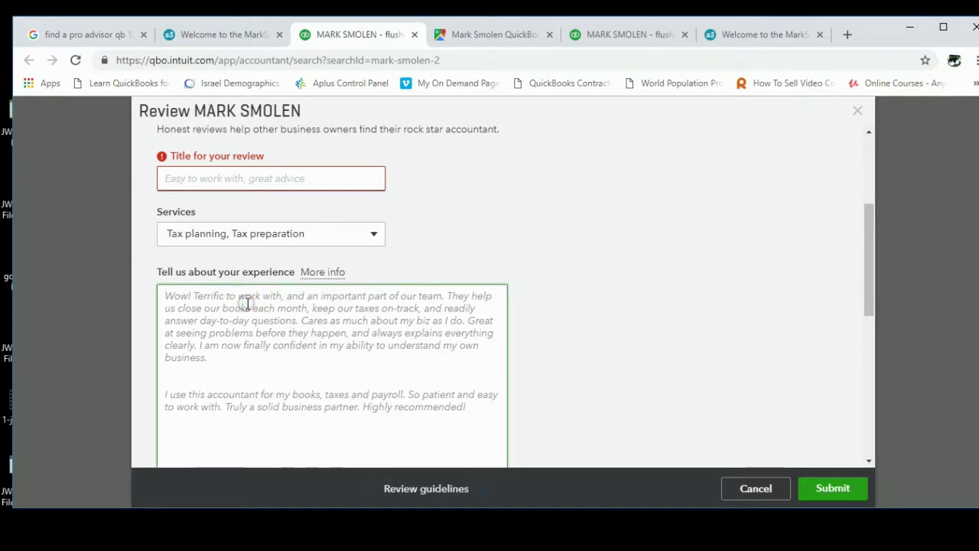